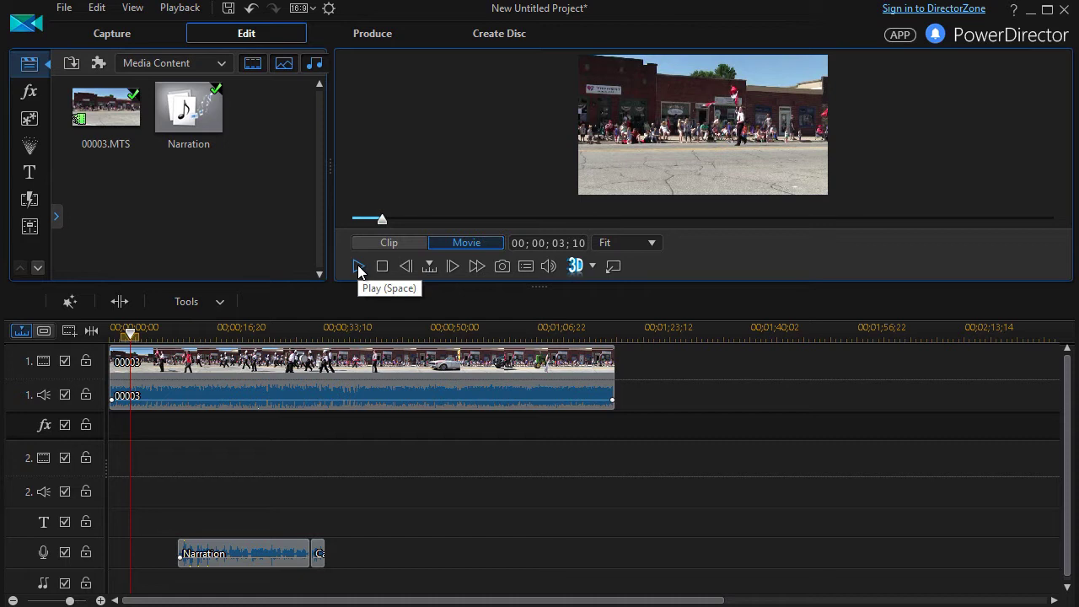
Step: Preview the parade movie up to about 00;00;14;15, then select the Narration clip
{"action": "left_click", "coordinate": [358, 266]}
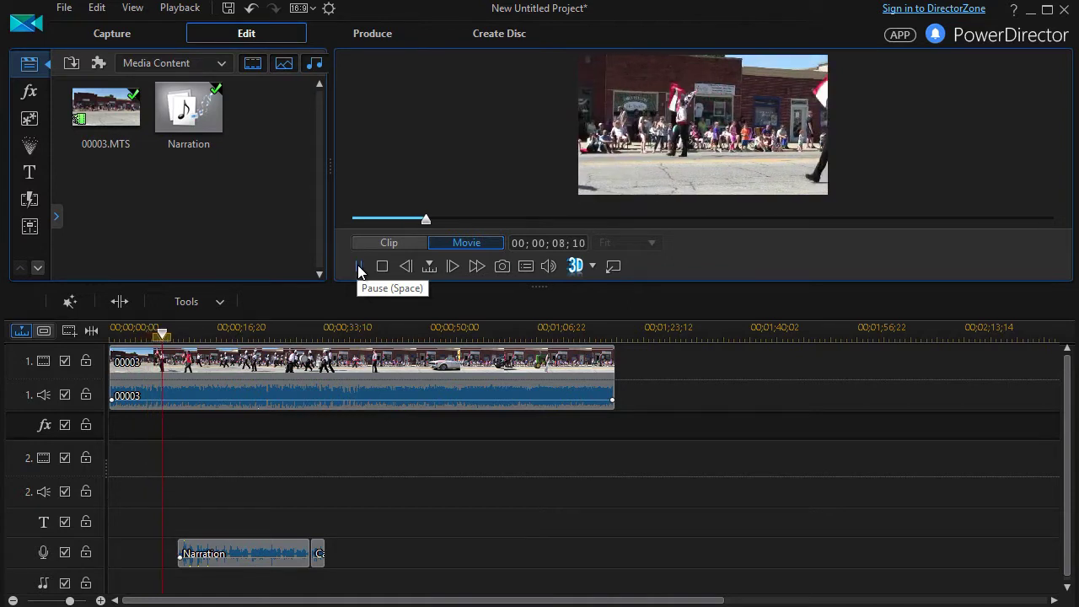
{"action": "left_click", "coordinate": [358, 266]}
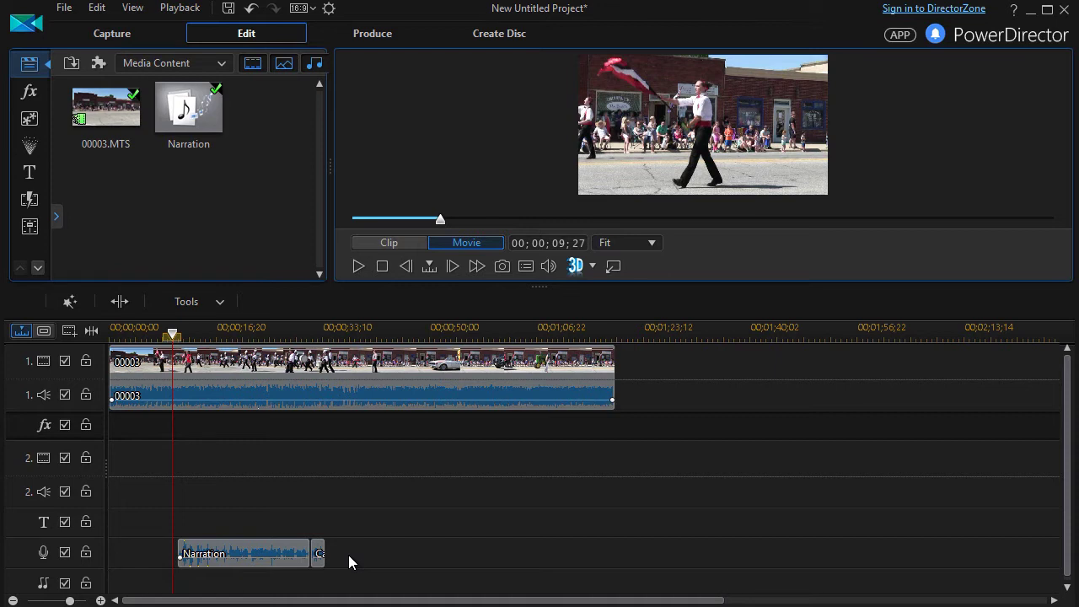
{"action": "left_click", "coordinate": [357, 266]}
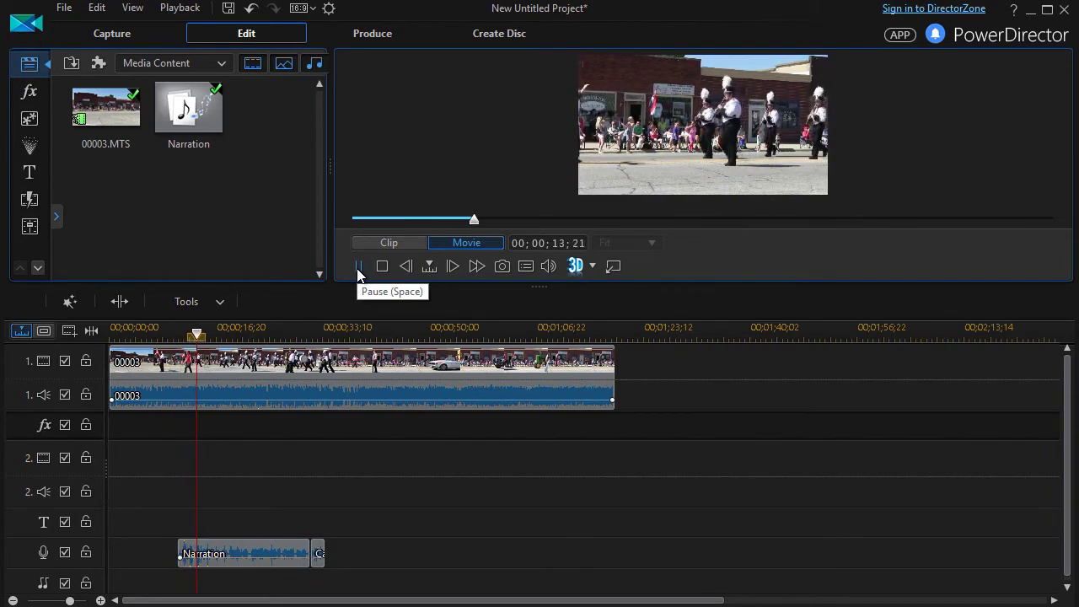
{"action": "left_click", "coordinate": [357, 266]}
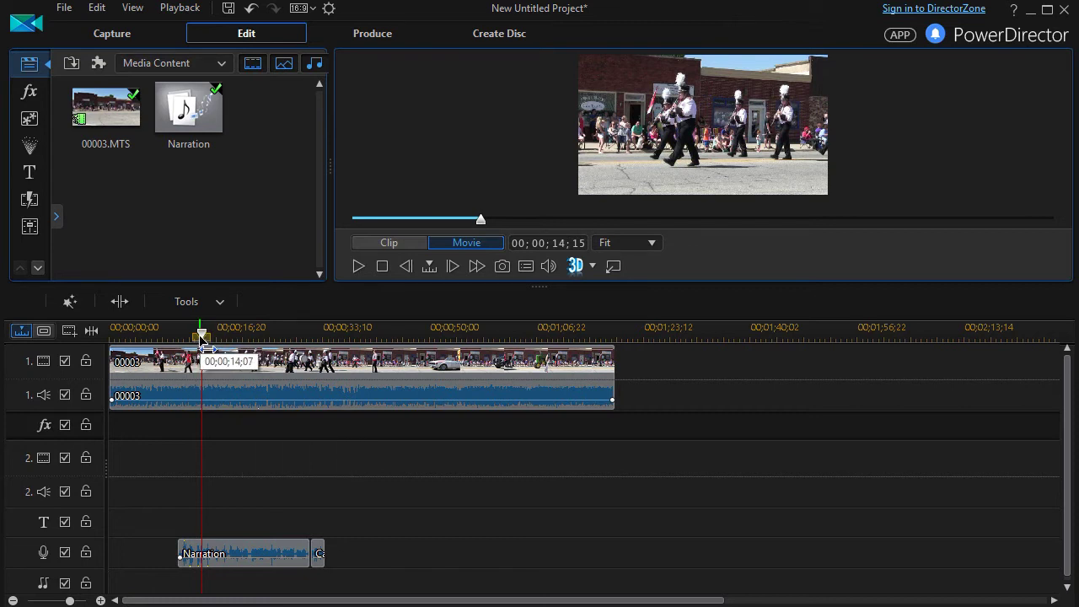
{"action": "left_click", "coordinate": [243, 563]}
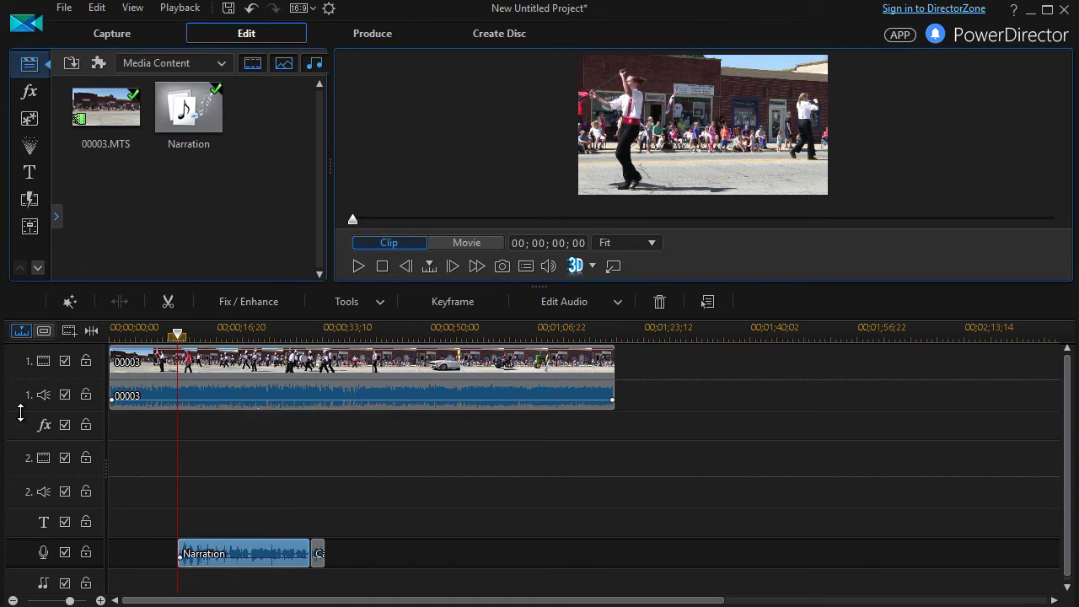
Step: Drag the track 1 audio border down to make the parade audio taller, then select it
{"action": "left_click_drag", "start_coordinate": [20, 413], "coordinate": [19, 475]}
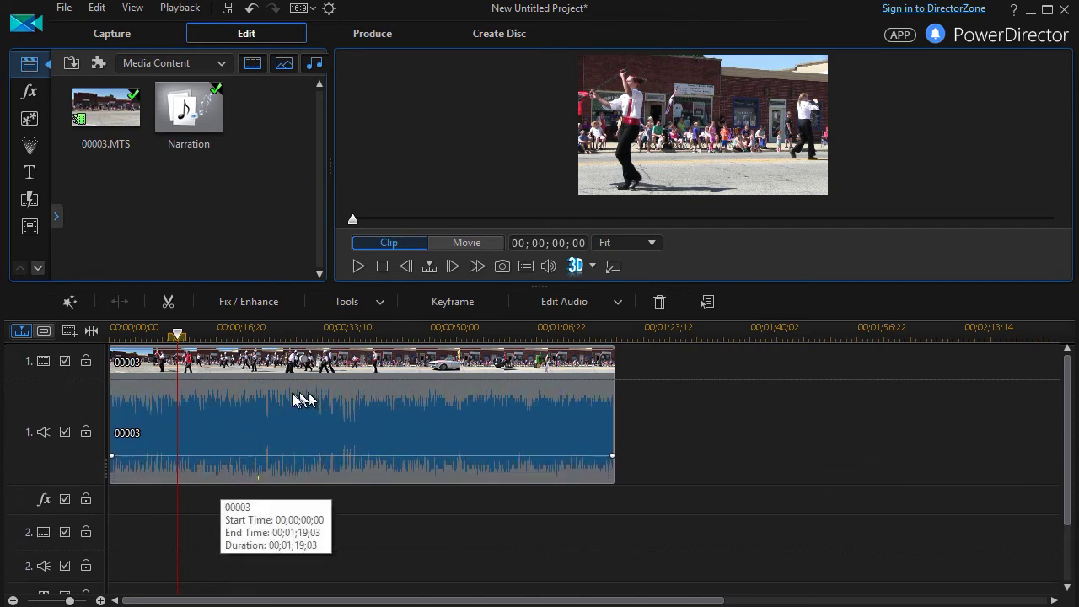
{"action": "left_click", "coordinate": [114, 460]}
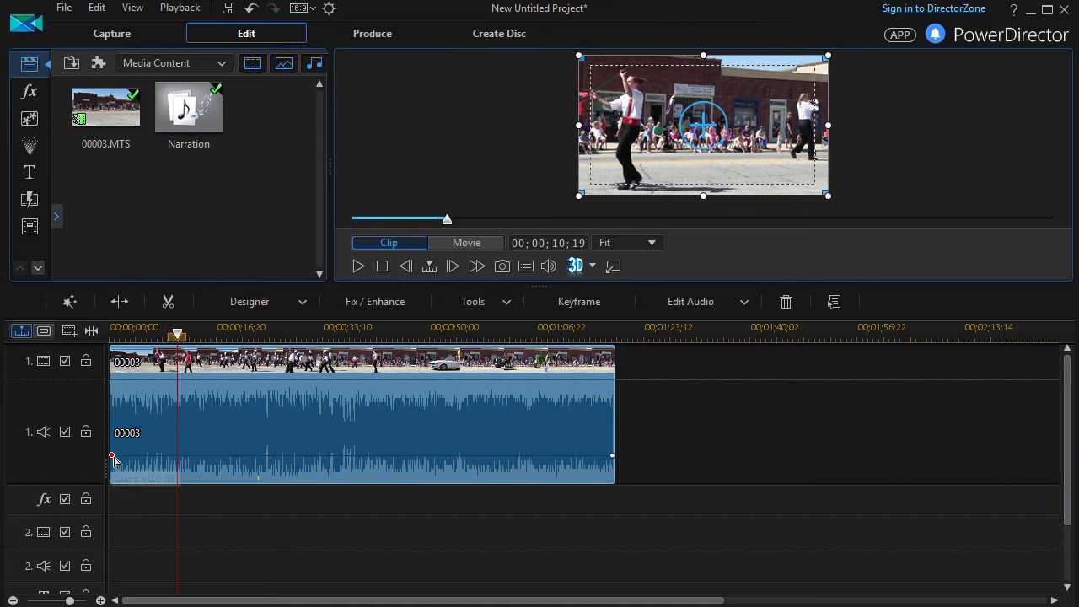
Step: Add a volume keyframe at the end of the 00003 audio, set to about +0.3 dB
{"action": "left_click", "coordinate": [614, 458]}
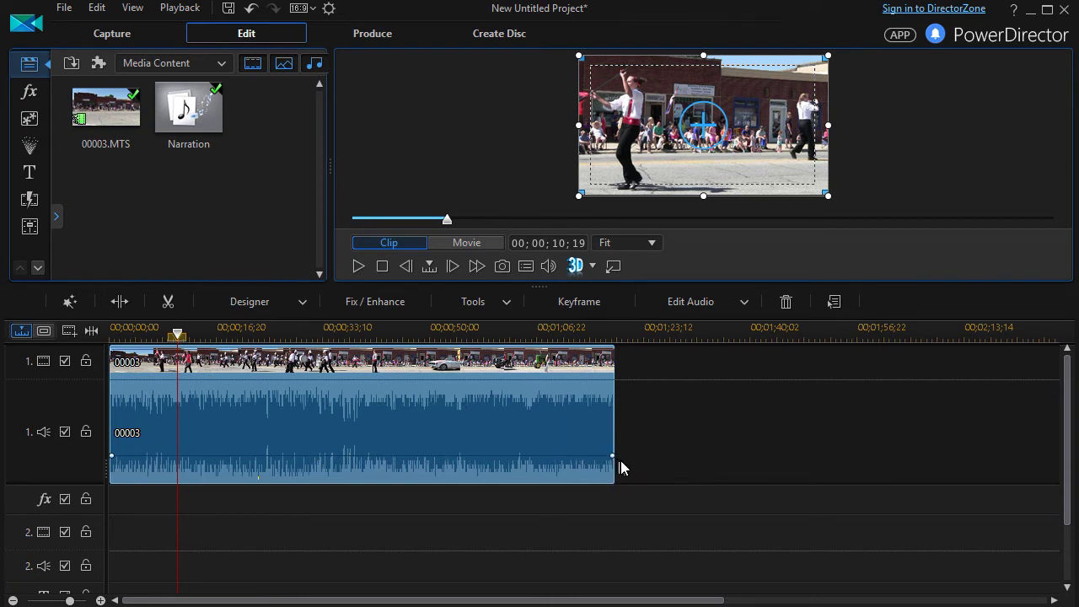
{"action": "left_click_drag", "start_coordinate": [615, 459], "coordinate": [616, 463]}
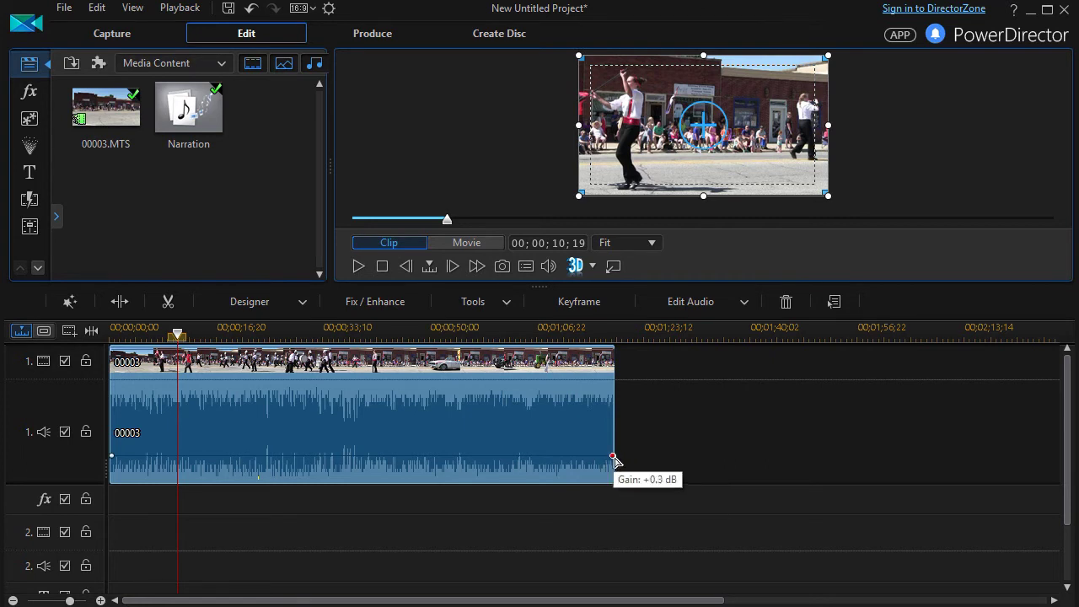
{"action": "mouse_move", "coordinate": [616, 462]}
{"action": "left_mouse_down"}
{"action": "mouse_move", "coordinate": [605, 392]}
{"action": "mouse_move", "coordinate": [610, 462]}
{"action": "left_mouse_up"}
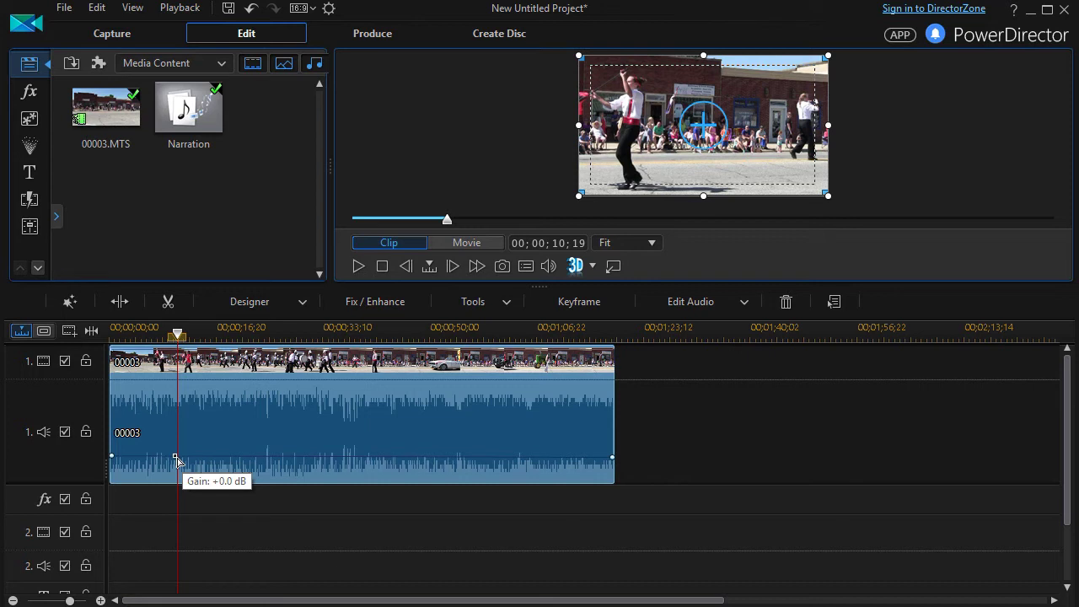
Step: Add a keyframe where narration starts and pull the volume down to about -9.9 dB
{"action": "left_click", "coordinate": [177, 456]}
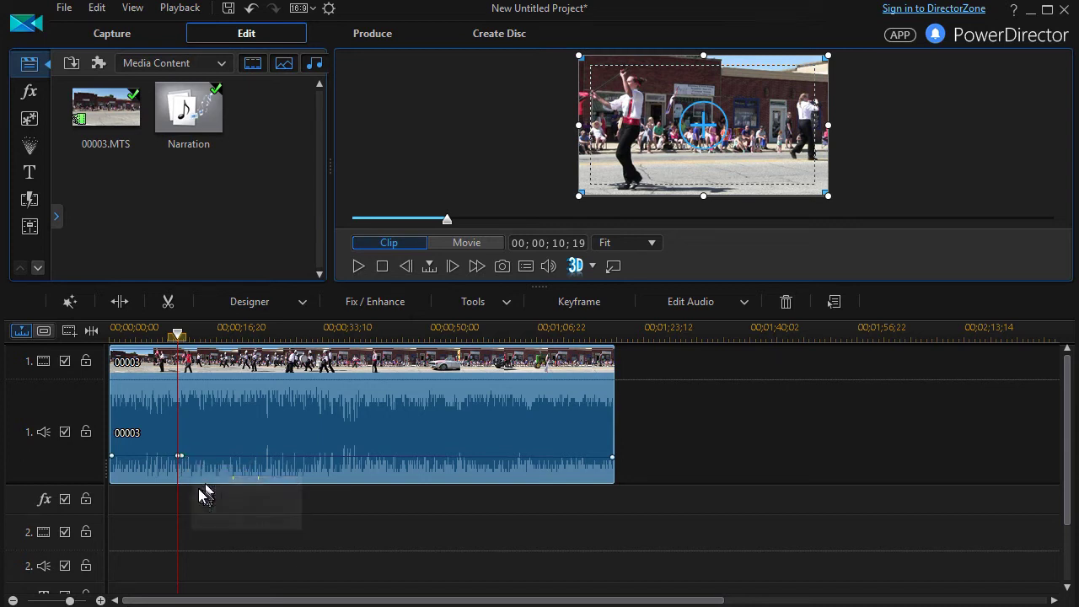
{"action": "left_click_drag", "start_coordinate": [182, 460], "coordinate": [192, 470]}
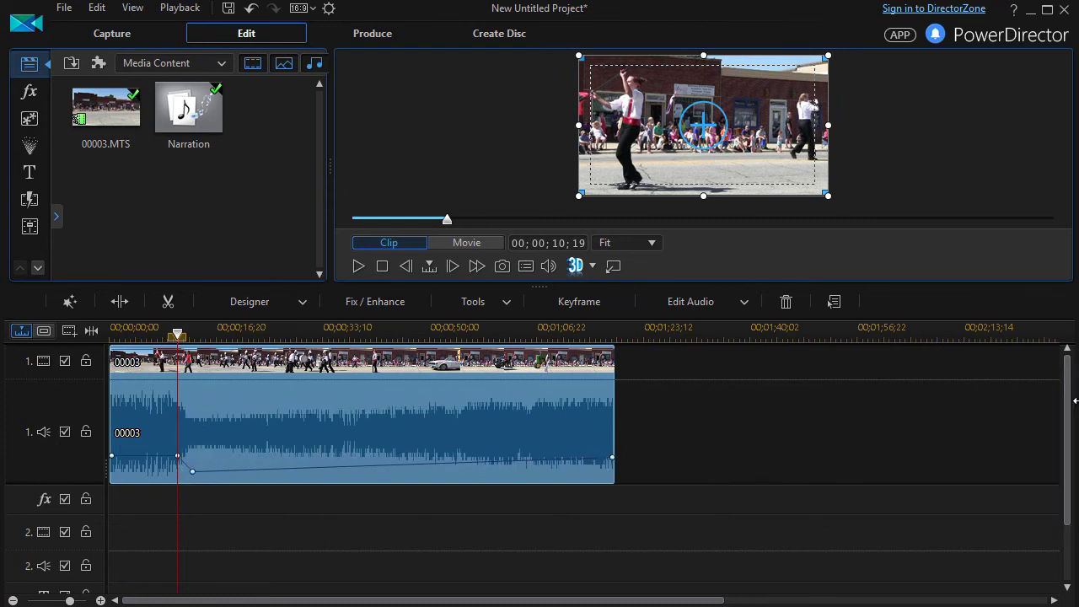
{"action": "scroll", "coordinate": [1066, 429], "scroll_direction": "down", "scroll_amount": 1}
{"action": "scroll", "coordinate": [1066, 428], "scroll_direction": "down", "scroll_amount": 1}
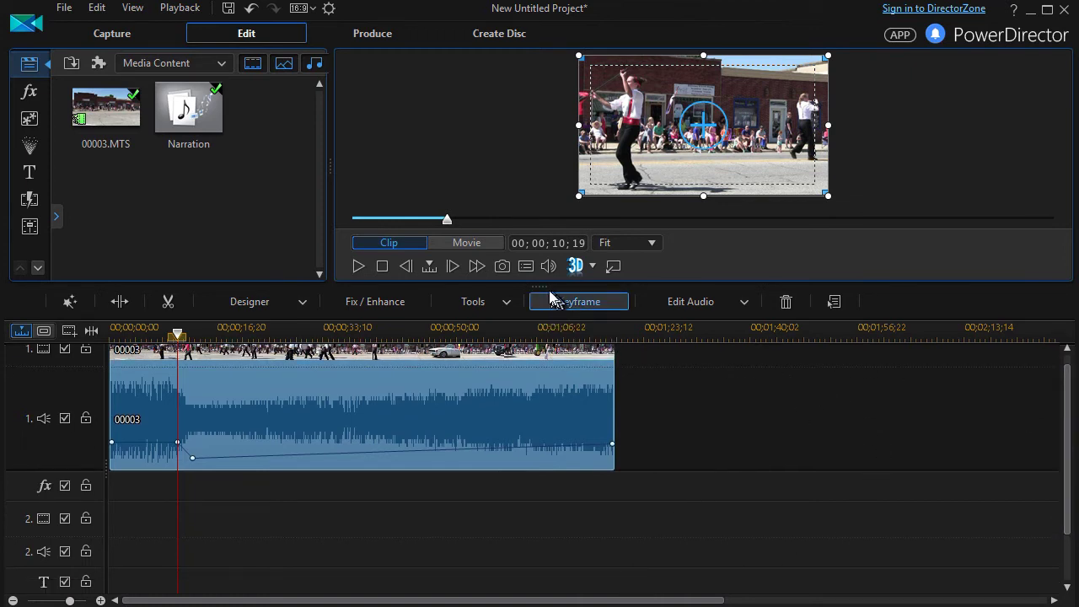
Step: Shrink the preview, move the playhead to about 33 seconds, and add a -12.4 dB keyframe there
{"action": "left_click_drag", "start_coordinate": [538, 287], "coordinate": [539, 183]}
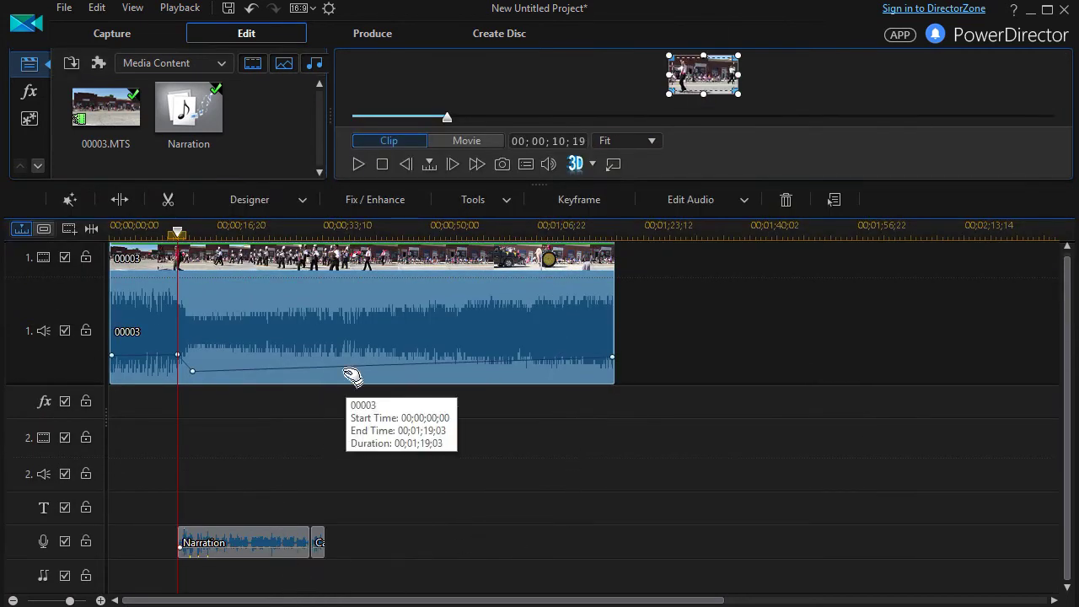
{"action": "left_click_drag", "start_coordinate": [177, 234], "coordinate": [331, 284]}
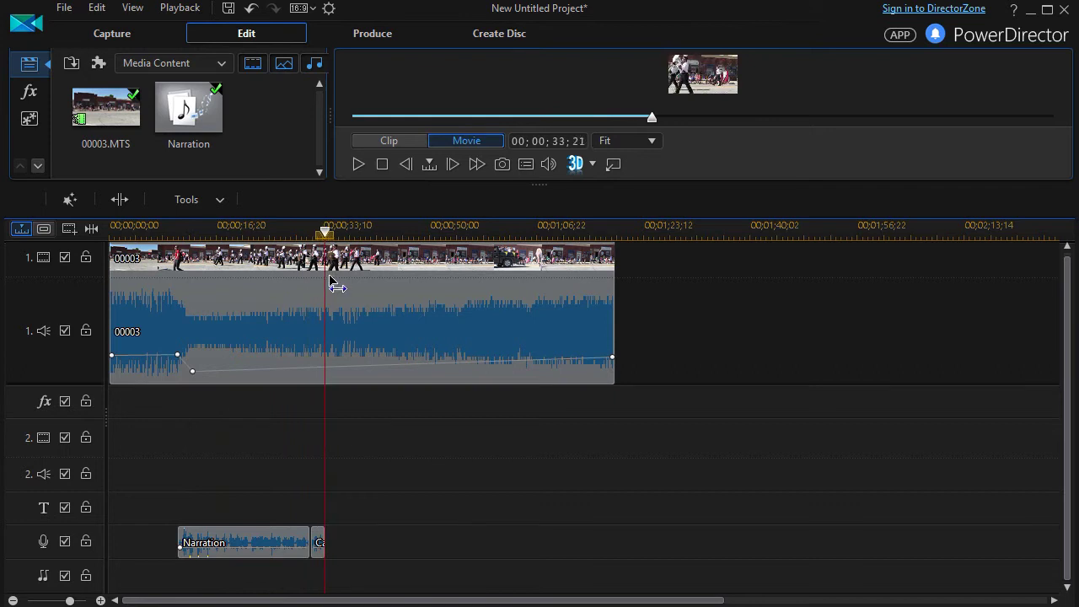
{"action": "left_click", "coordinate": [344, 302]}
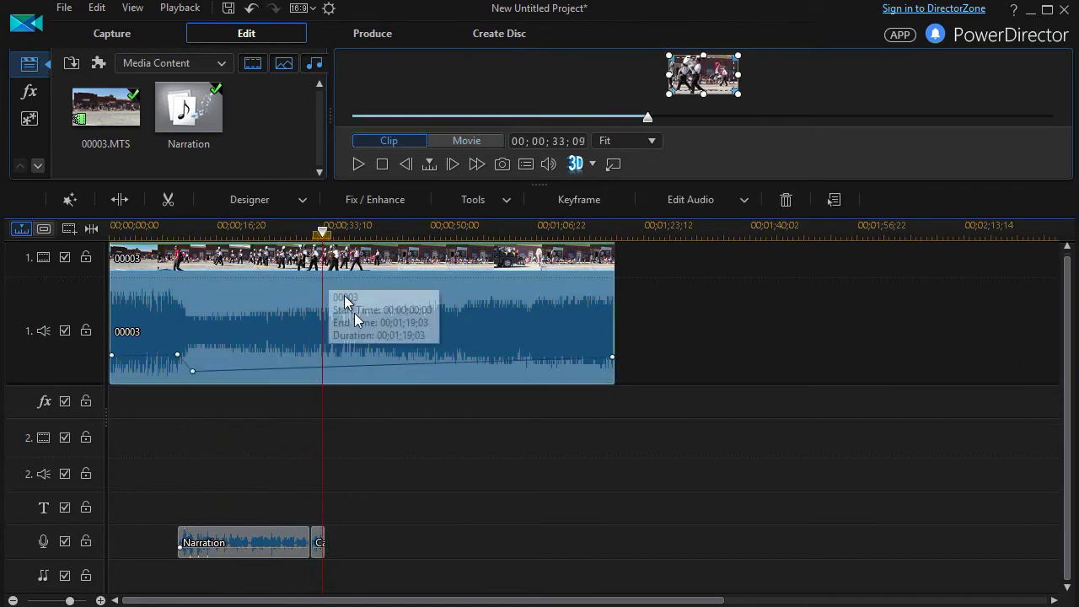
{"action": "left_click", "coordinate": [323, 371]}
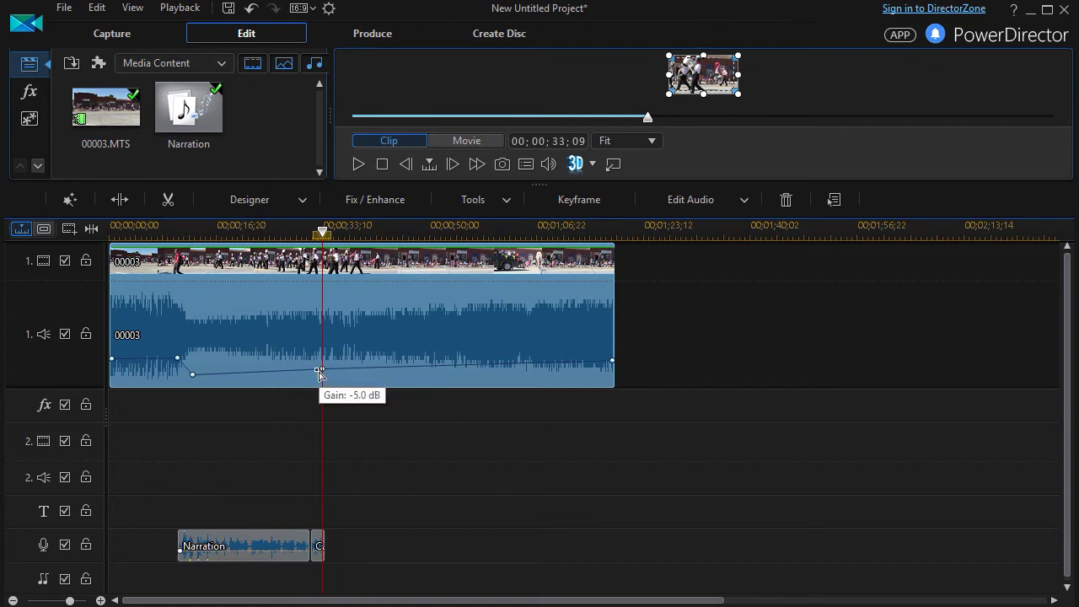
{"action": "left_click_drag", "start_coordinate": [320, 374], "coordinate": [318, 376]}
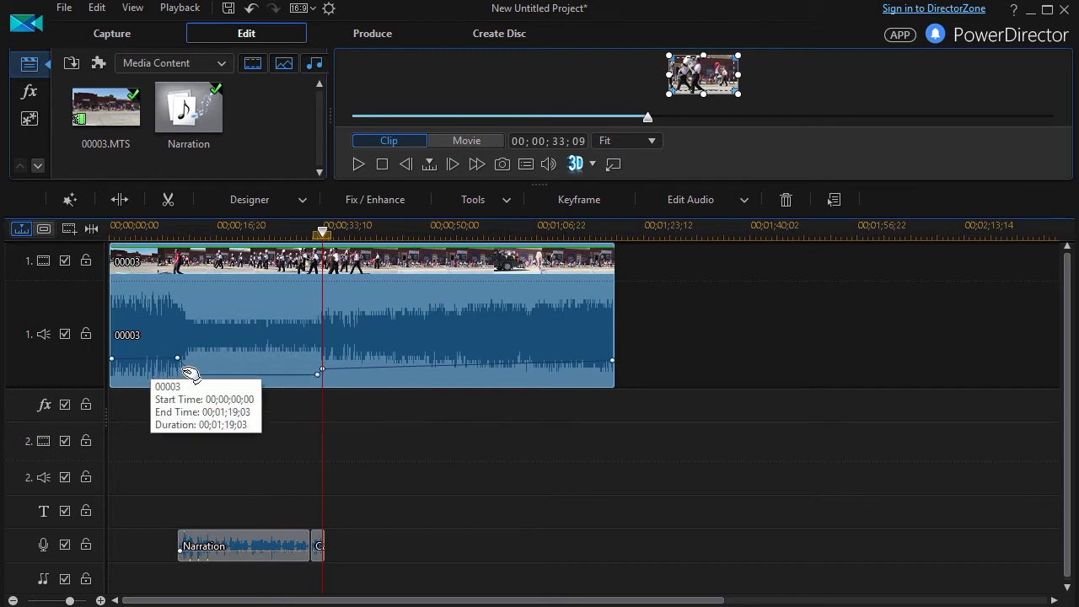
Step: Level the early and dip-end keyframes so the volume stays low through the narration
{"action": "mouse_move", "coordinate": [196, 381]}
{"action": "left_mouse_down"}
{"action": "mouse_move", "coordinate": [196, 368]}
{"action": "mouse_move", "coordinate": [196, 377]}
{"action": "mouse_move", "coordinate": [290, 383]}
{"action": "mouse_move", "coordinate": [197, 368]}
{"action": "mouse_move", "coordinate": [192, 378]}
{"action": "left_mouse_up"}
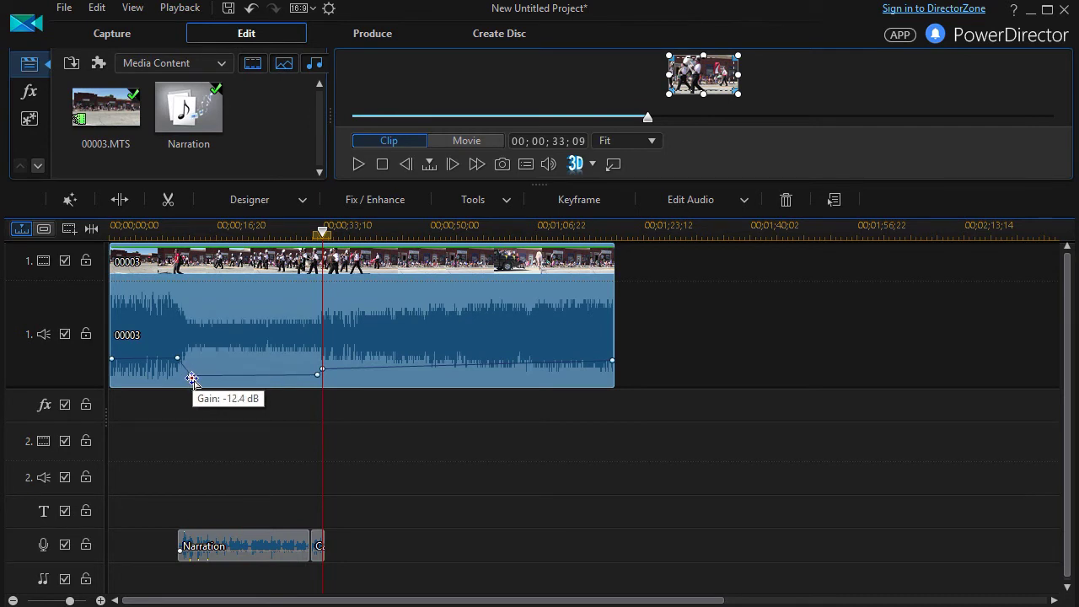
{"action": "left_click_drag", "start_coordinate": [192, 378], "coordinate": [193, 378]}
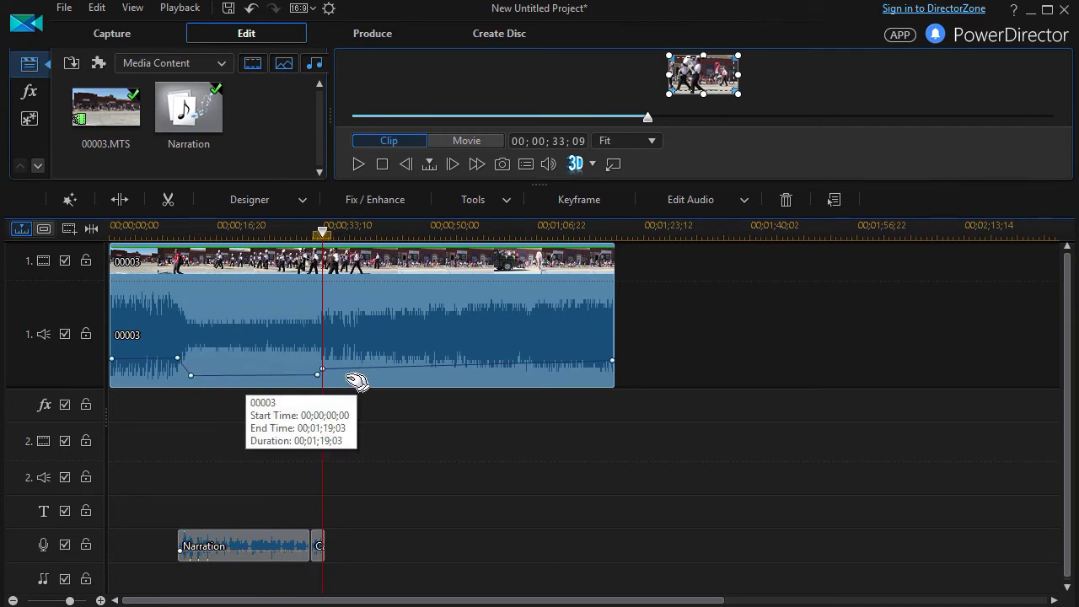
{"action": "left_click", "coordinate": [318, 376]}
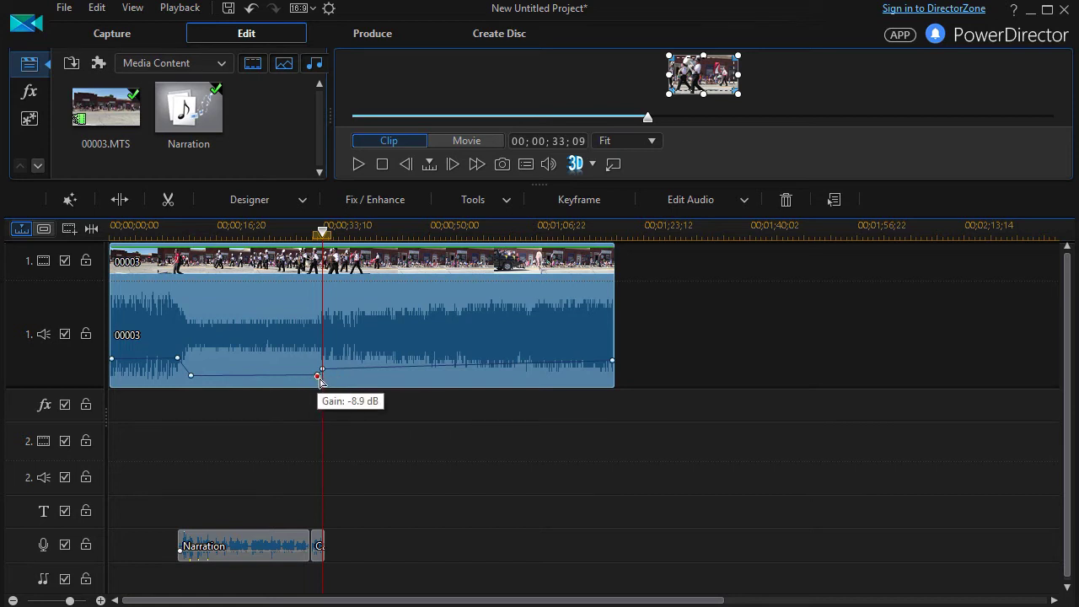
{"action": "left_click_drag", "start_coordinate": [318, 379], "coordinate": [318, 379]}
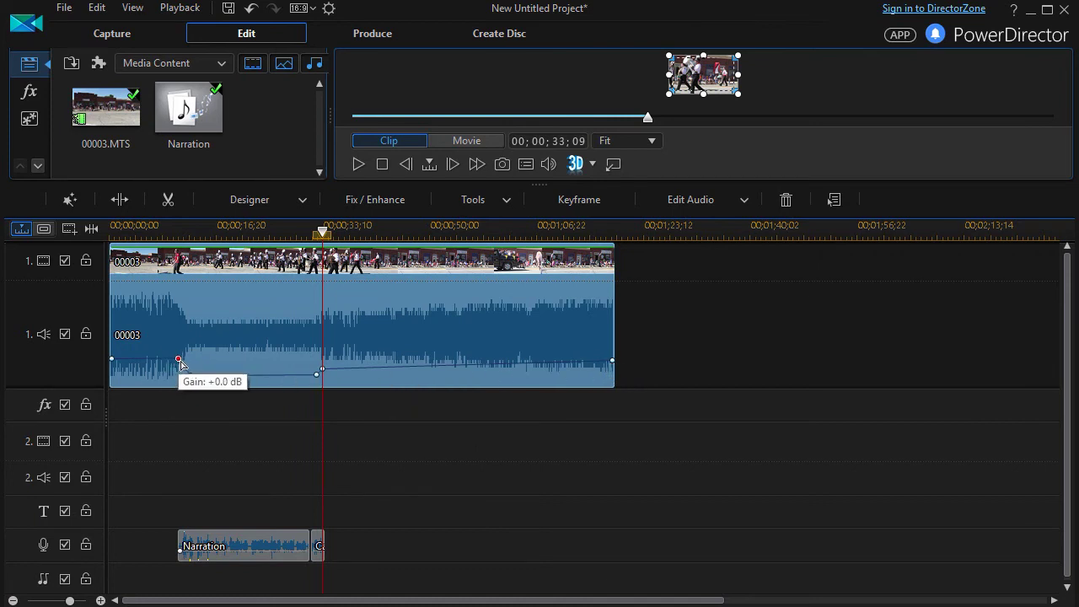
{"action": "left_click_drag", "start_coordinate": [190, 360], "coordinate": [191, 375]}
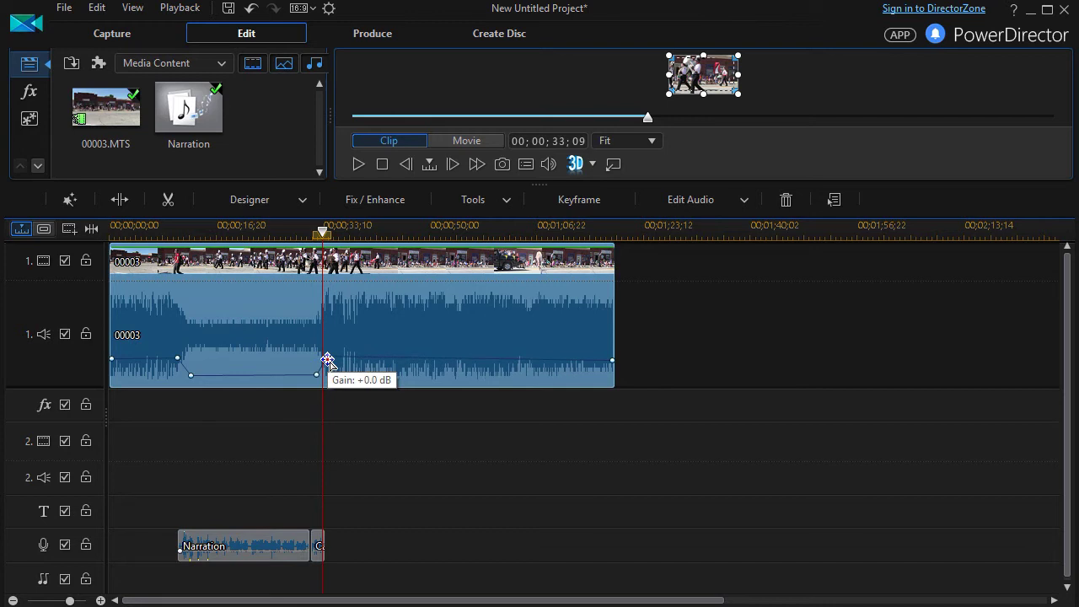
Step: Add a keyframe where narration ends and raise the clip's ending volume back to full
{"action": "left_click", "coordinate": [327, 358]}
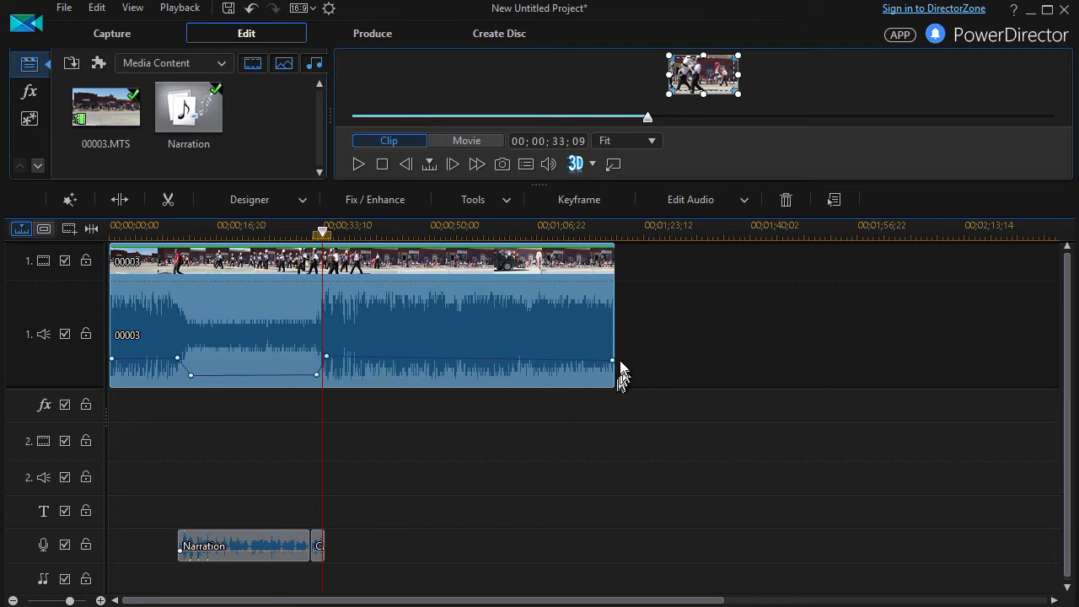
{"action": "left_click_drag", "start_coordinate": [615, 363], "coordinate": [616, 361]}
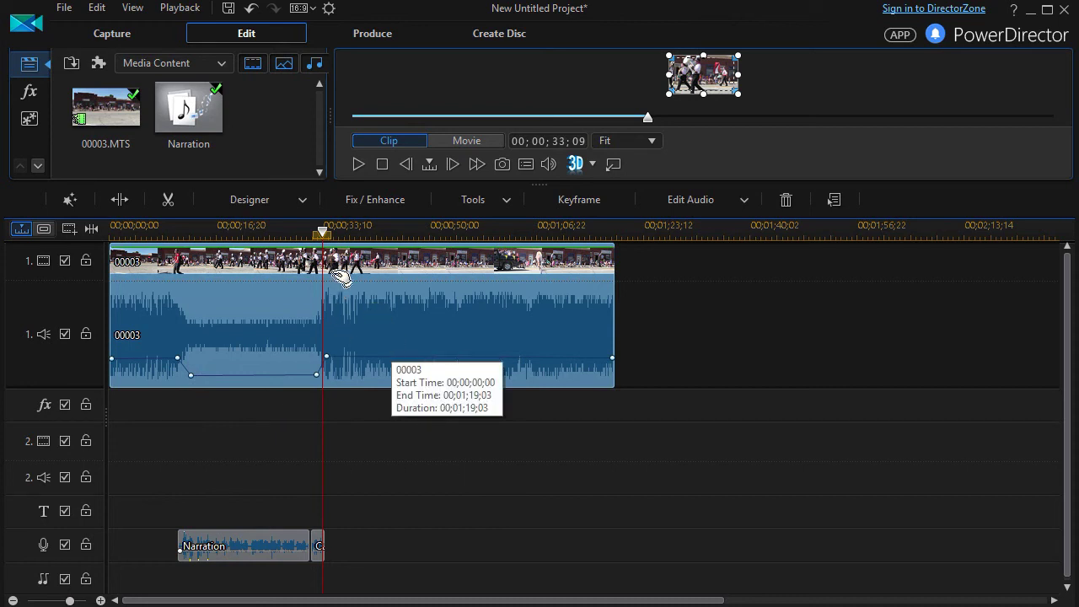
{"action": "left_click_drag", "start_coordinate": [323, 232], "coordinate": [162, 268]}
{"action": "left_click", "coordinate": [163, 268]}
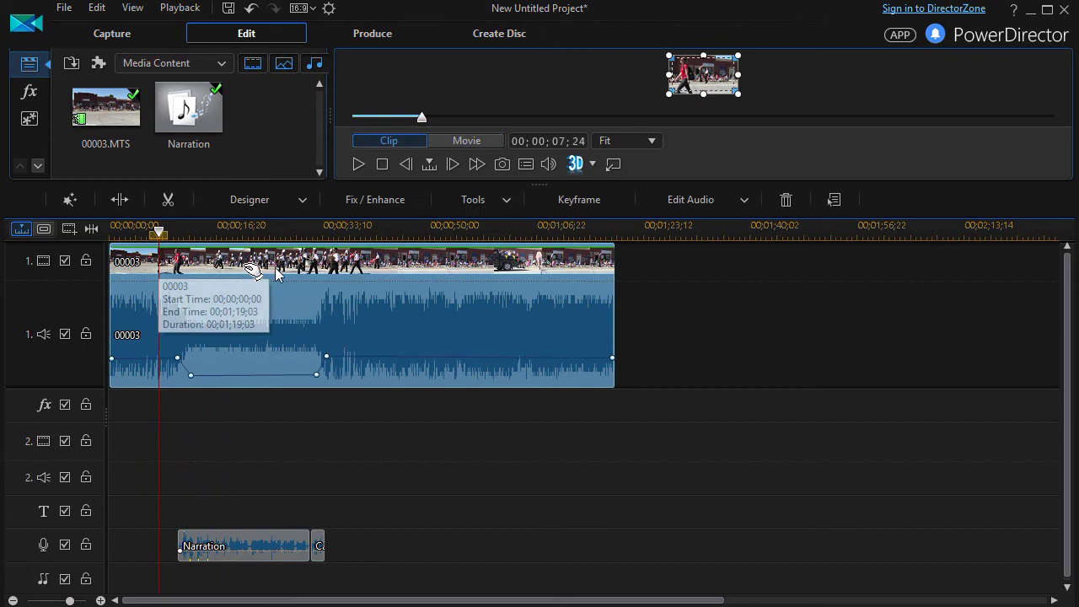
{"action": "left_click", "coordinate": [356, 165]}
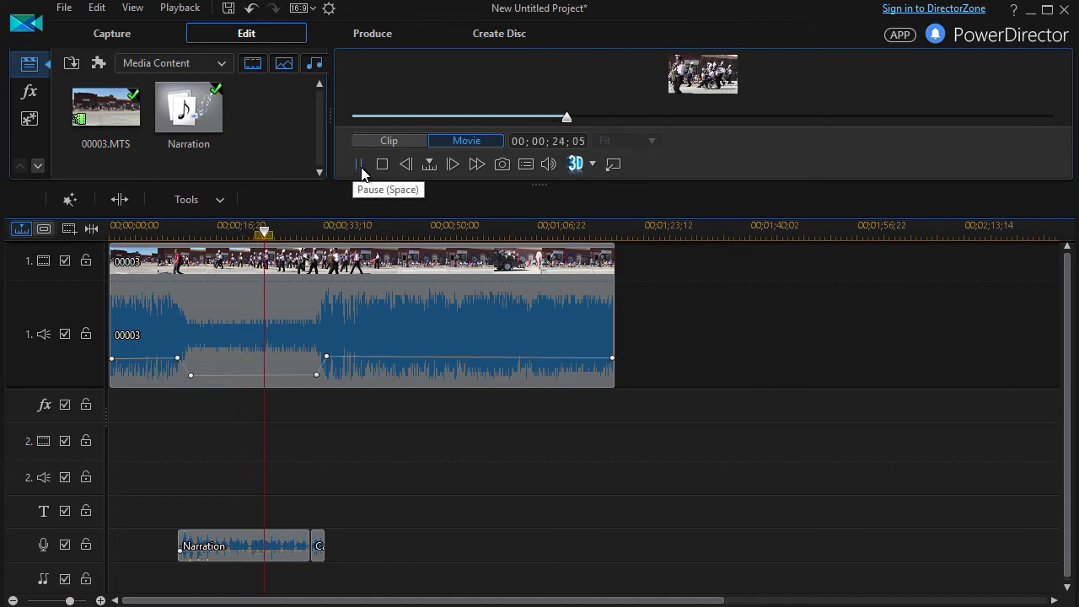
{"action": "left_click", "coordinate": [361, 167]}
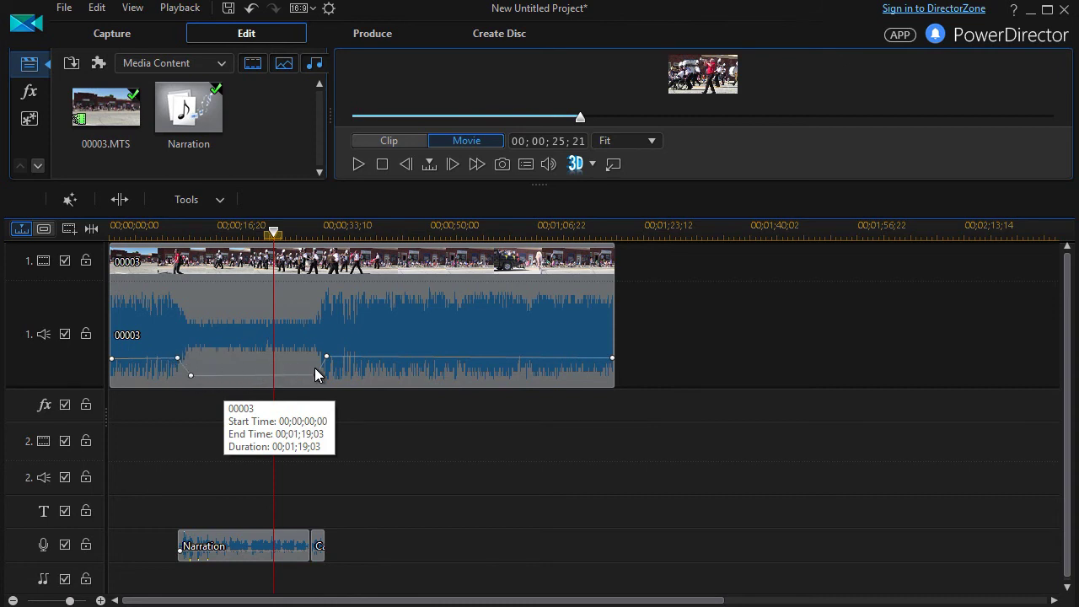
Step: Add keyframes inside the dip and stretch the recovery from about -8.9 dB to full around 00;00;50
{"action": "left_click", "coordinate": [227, 375]}
{"action": "left_click", "coordinate": [240, 375]}
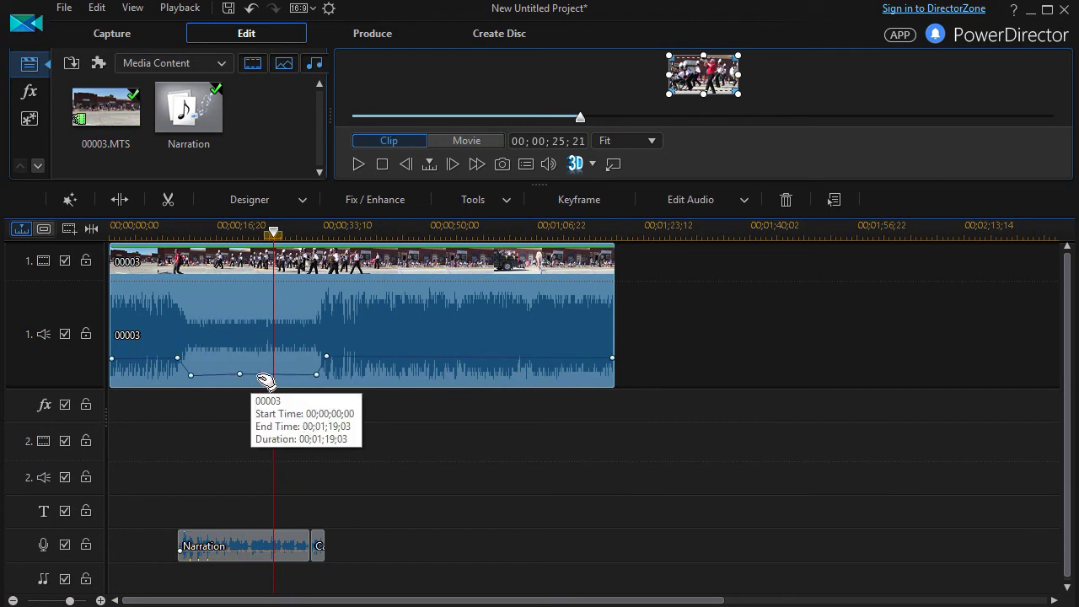
{"action": "left_click", "coordinate": [261, 377]}
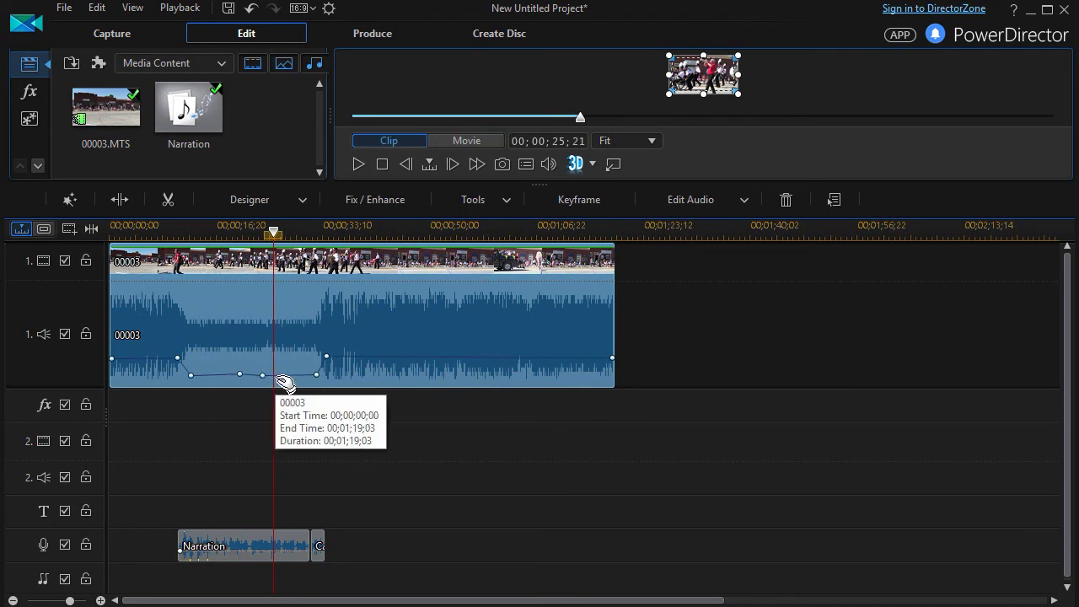
{"action": "left_click", "coordinate": [251, 375]}
{"action": "left_click_drag", "start_coordinate": [252, 379], "coordinate": [260, 383]}
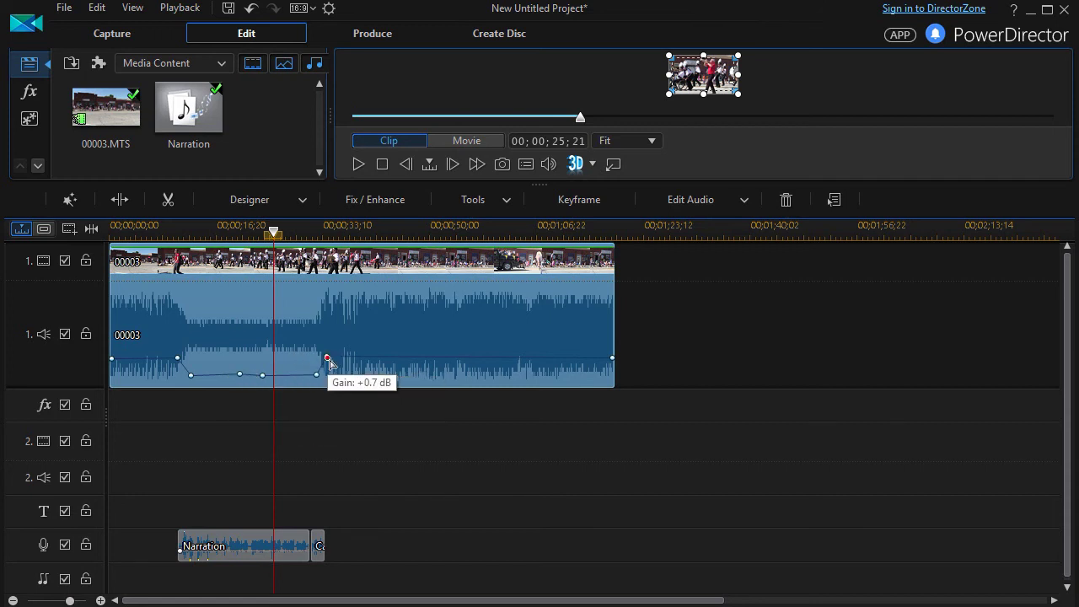
{"action": "left_click_drag", "start_coordinate": [327, 357], "coordinate": [469, 360]}
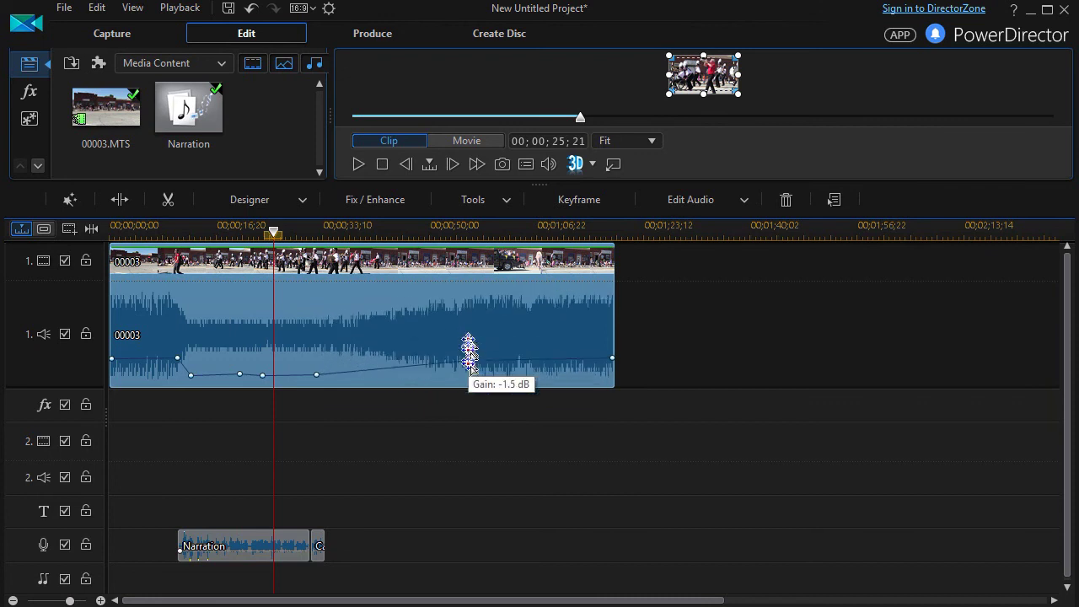
Step: Apply Restore to Original Volume Level to the parade audio, then add a keyframe where narration begins
{"action": "right_click", "coordinate": [348, 323]}
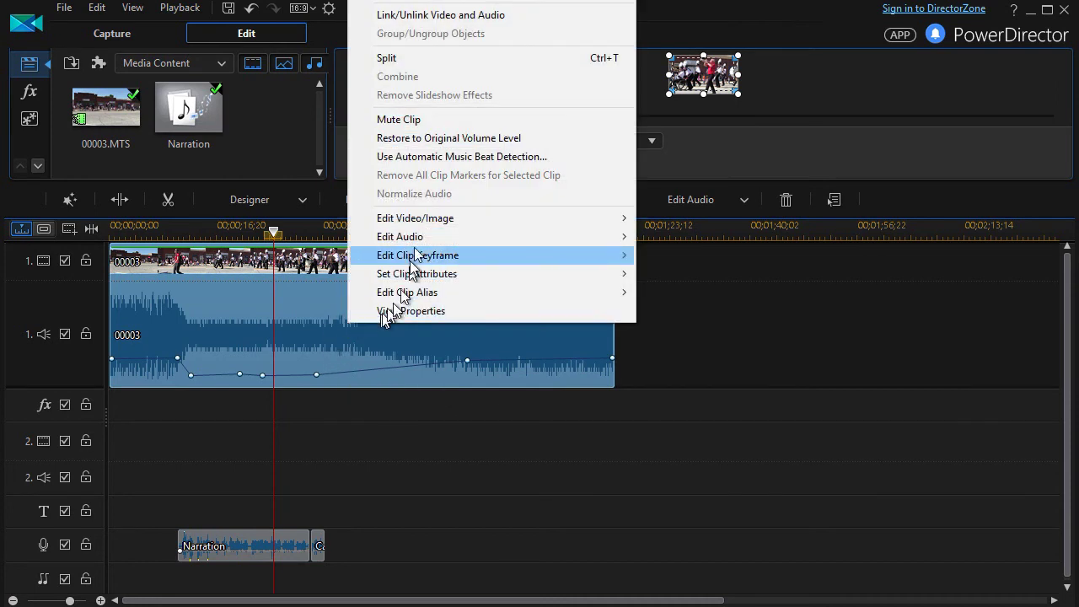
{"action": "left_click", "coordinate": [434, 139]}
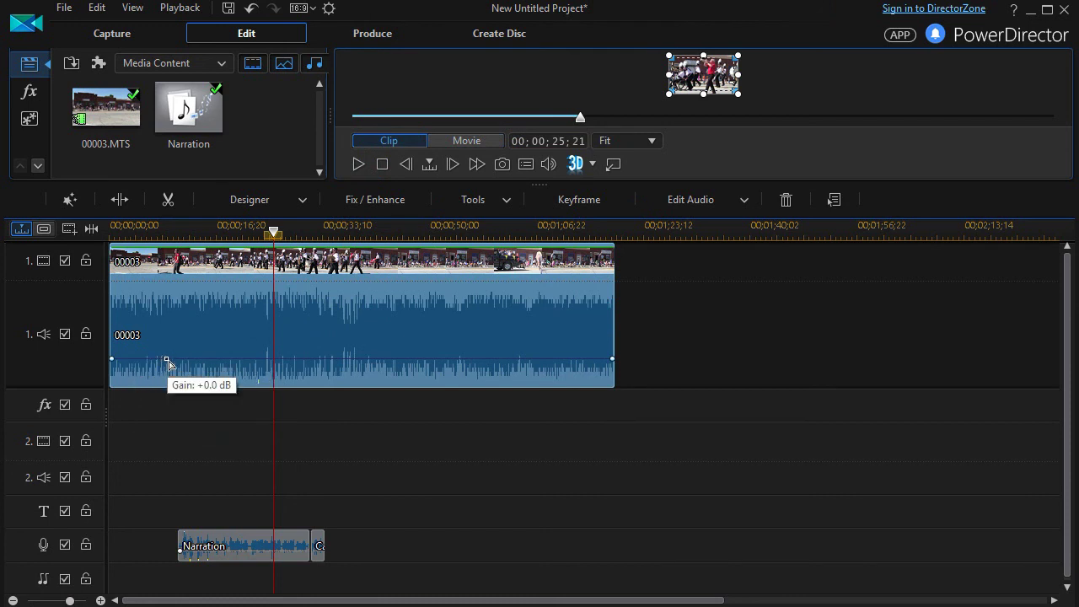
{"action": "left_click", "coordinate": [170, 360]}
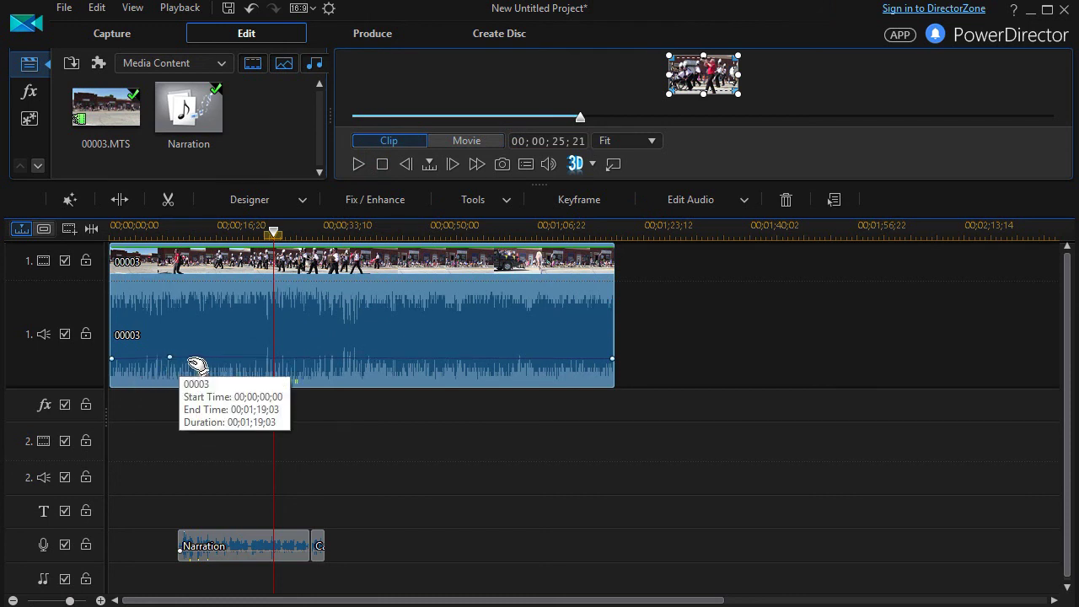
Step: Dip the parade audio to about -7.1 dB under the narration, with a late keyframe at +0.3 dB
{"action": "left_click_drag", "start_coordinate": [174, 362], "coordinate": [176, 378]}
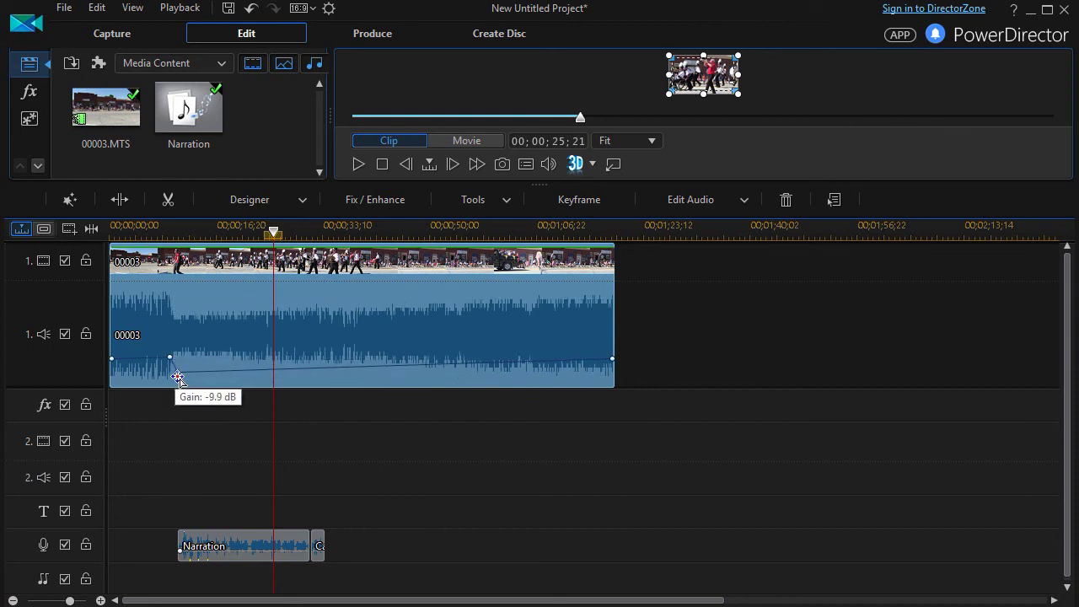
{"action": "left_click", "coordinate": [320, 370]}
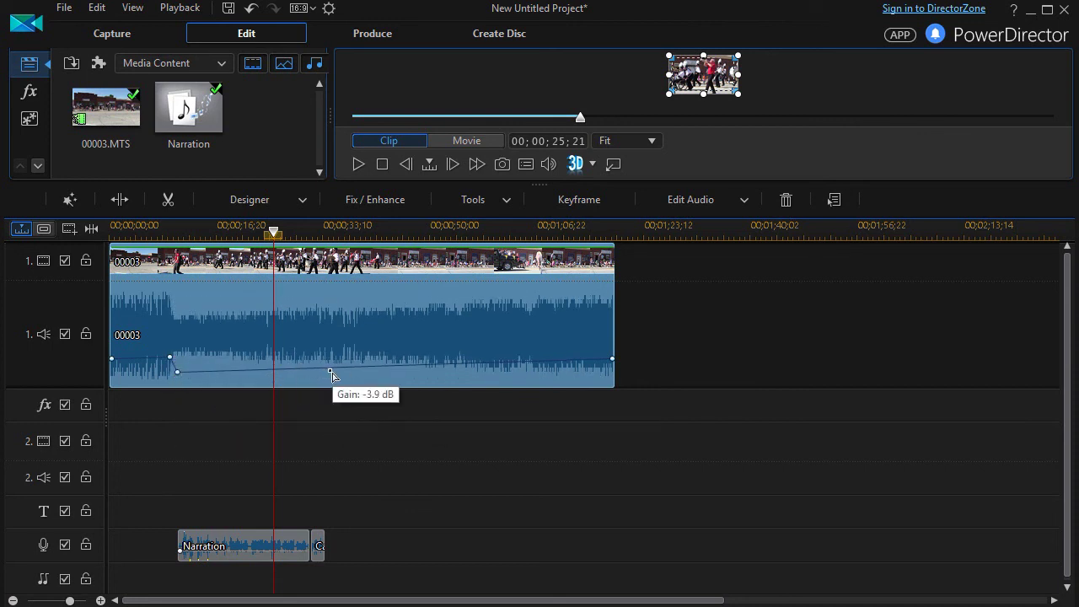
{"action": "left_click_drag", "start_coordinate": [332, 373], "coordinate": [340, 371]}
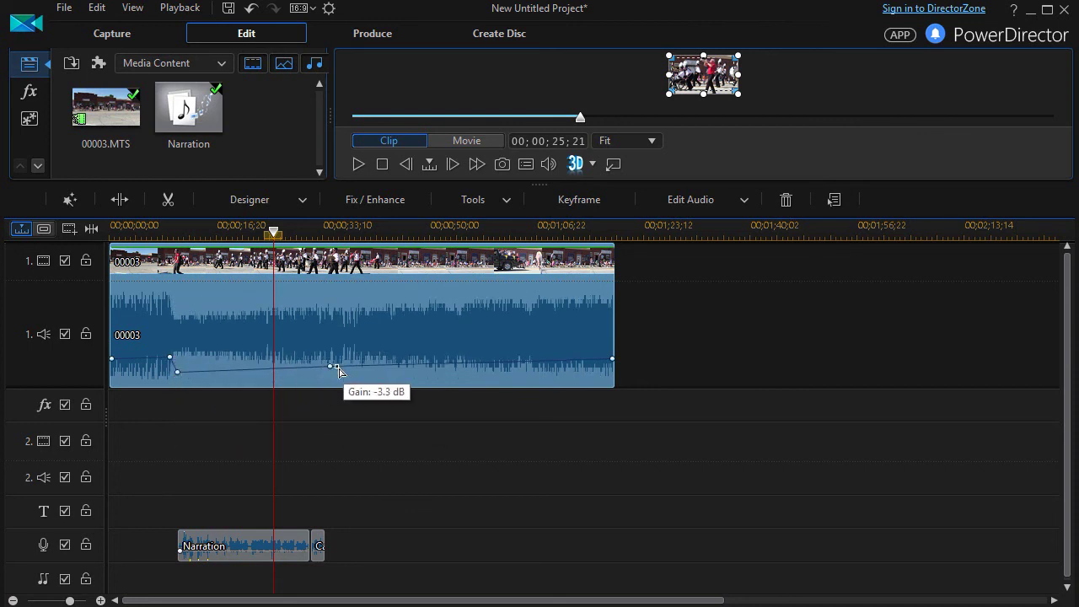
{"action": "mouse_move", "coordinate": [341, 372]}
{"action": "left_mouse_down"}
{"action": "mouse_move", "coordinate": [340, 353]}
{"action": "mouse_move", "coordinate": [332, 377]}
{"action": "left_mouse_up"}
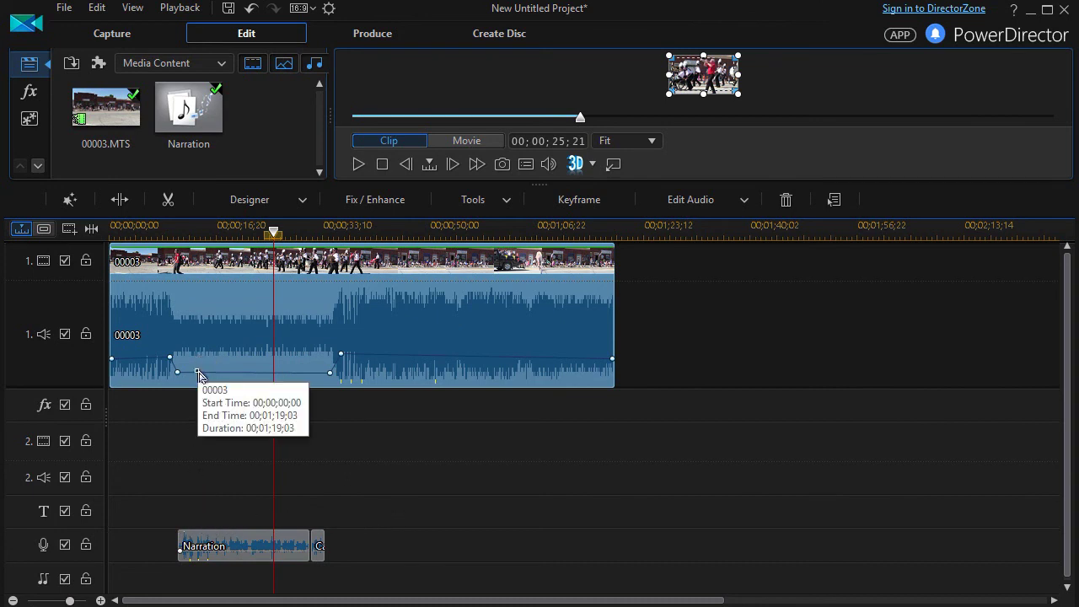
{"action": "mouse_move", "coordinate": [181, 377]}
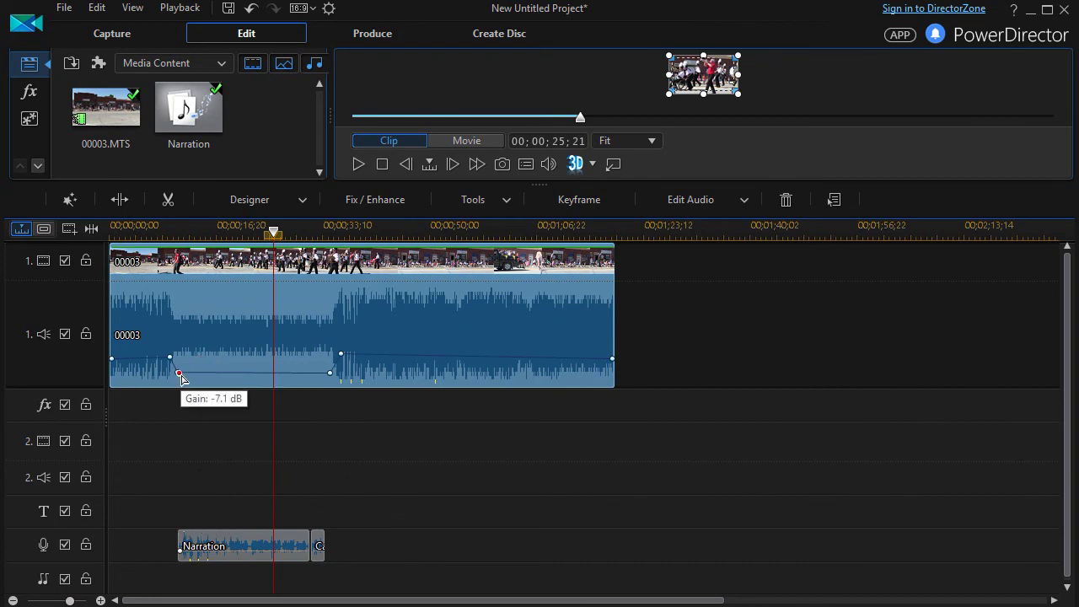
{"action": "left_click", "coordinate": [331, 373]}
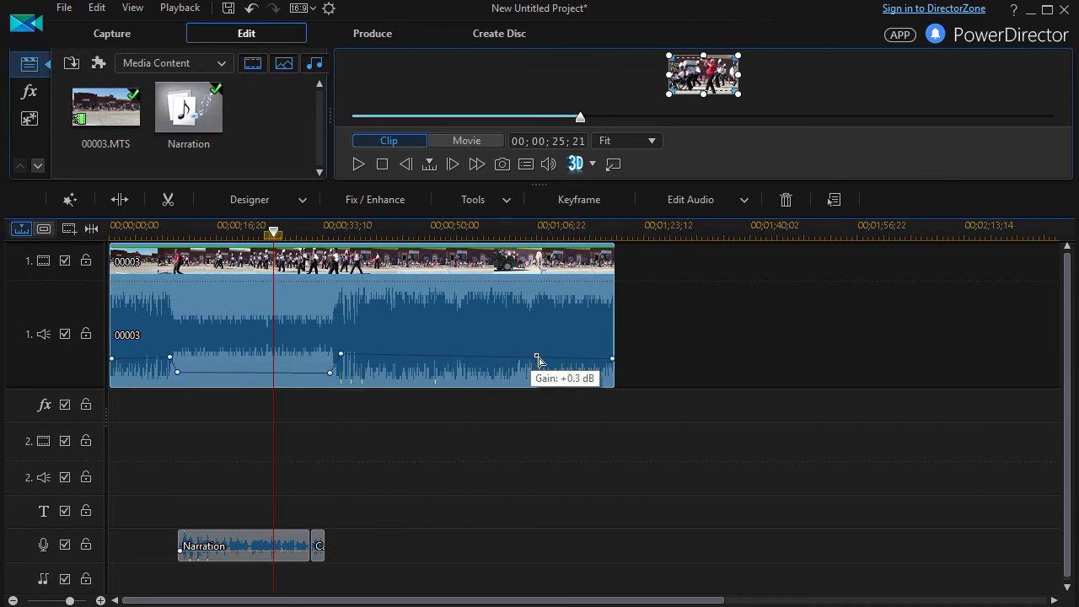